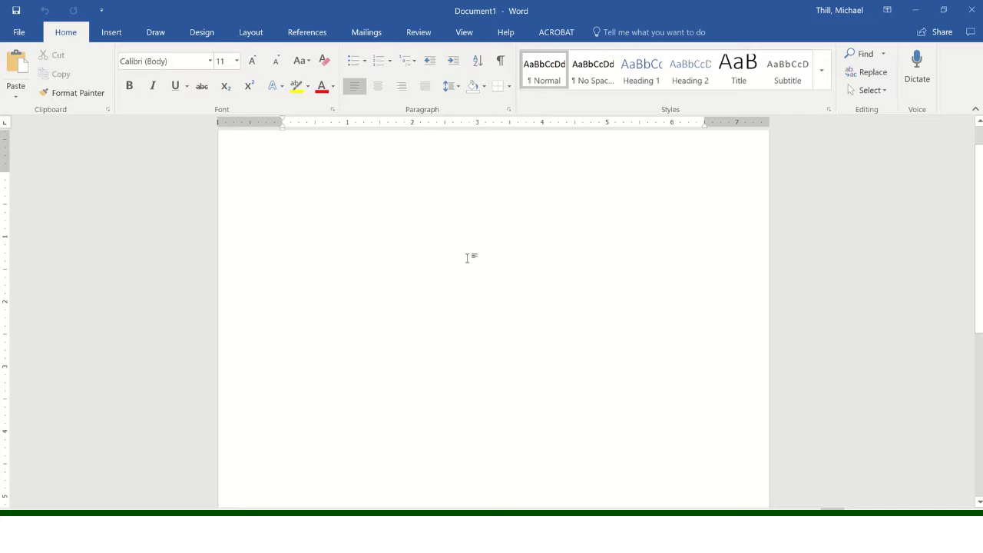
# Step: Set the blank document's page margins to the Moderate preset
pyautogui.scroll(1, 445, 266)
pyautogui.scroll(-8, 450, 263)
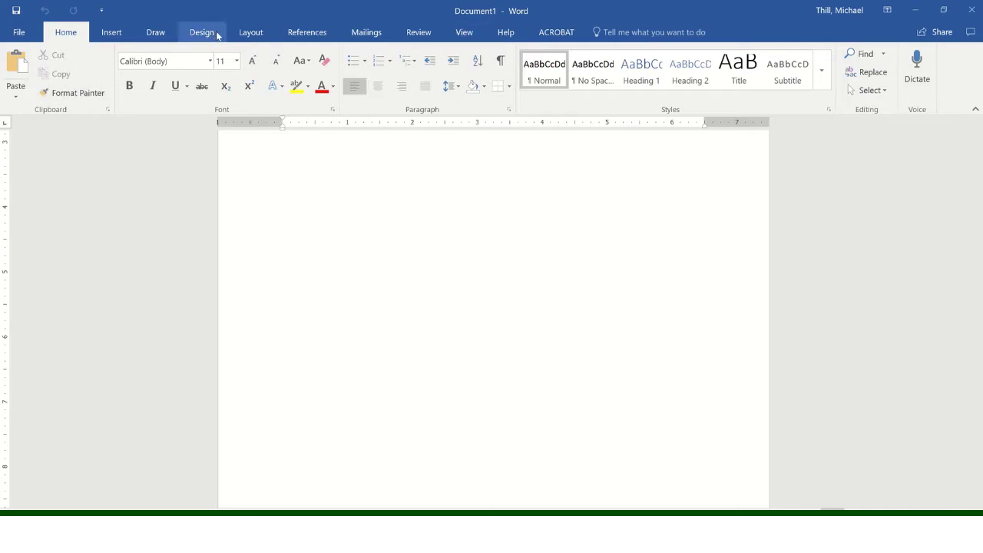
pyautogui.click(241, 37)
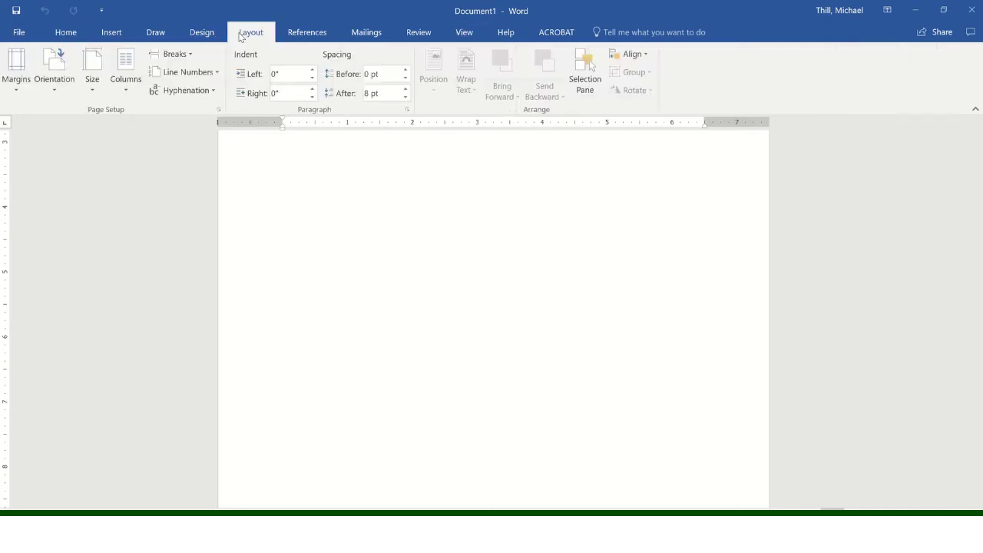
pyautogui.click(12, 91)
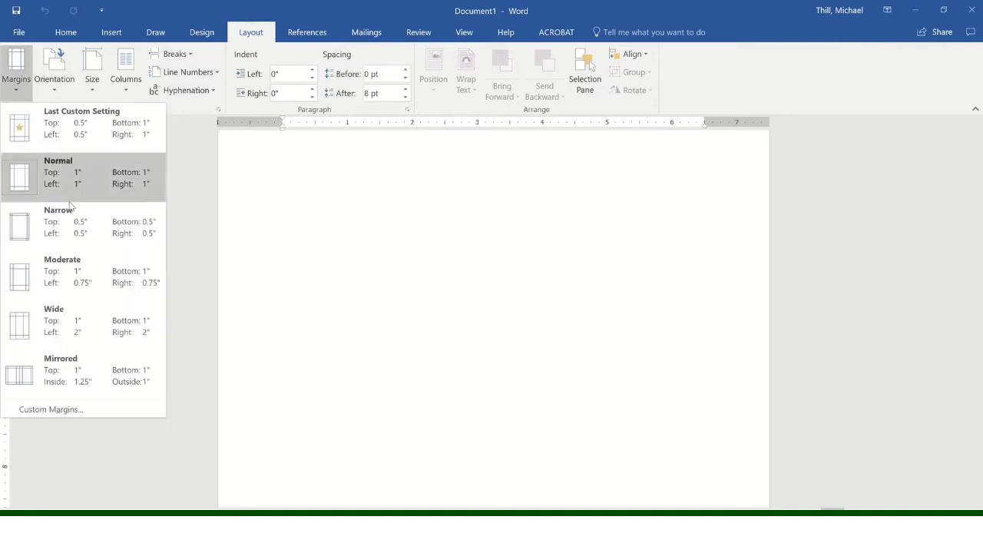
pyautogui.click(75, 273)
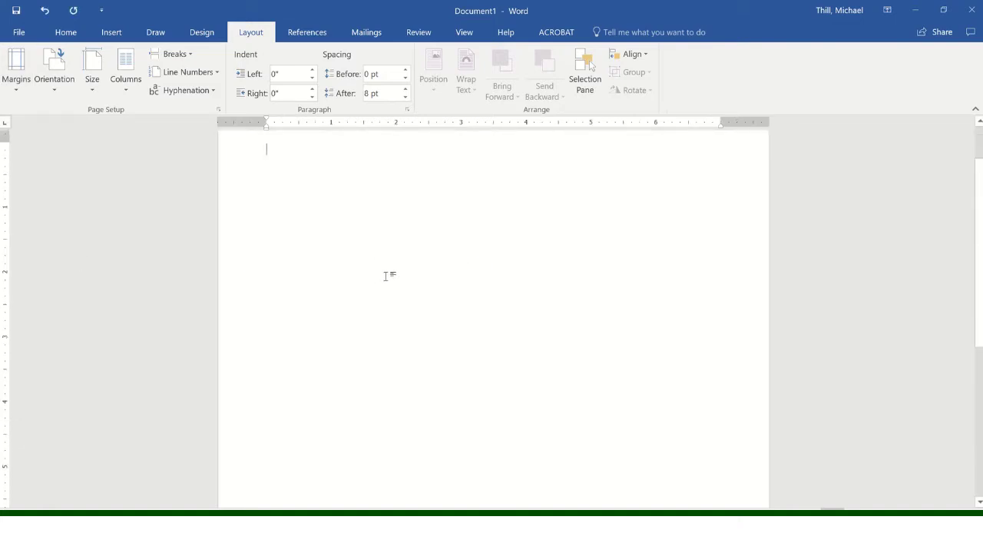
pyautogui.scroll(-3, 385, 277)
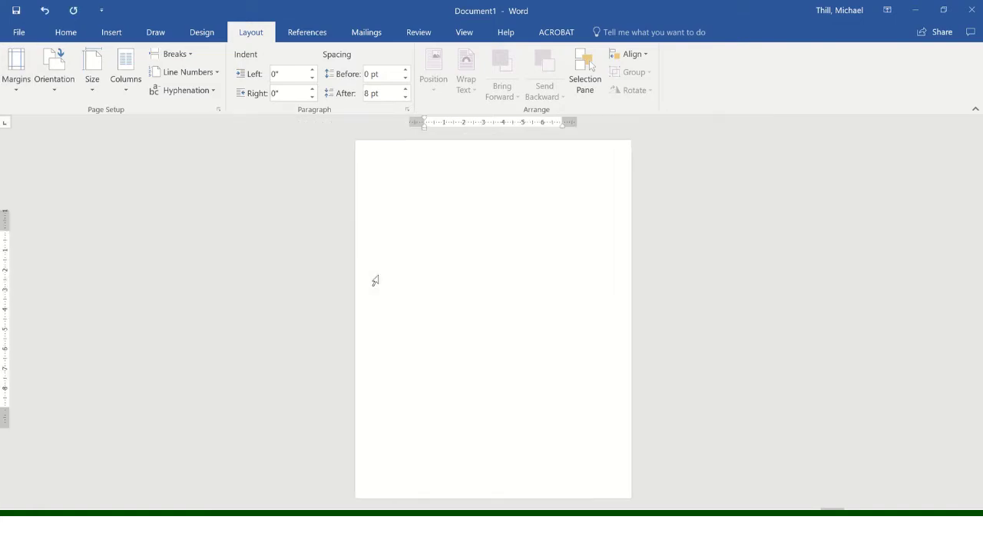
pyautogui.scroll(3, 383, 280)
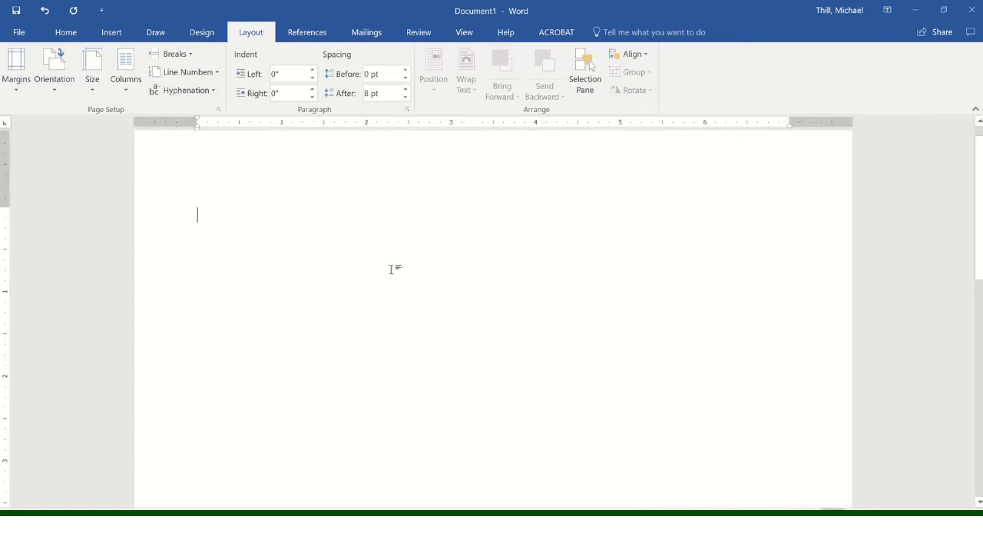
# Step: Start inserting text from files and browse to the Y7_Folio_Reports folder on the Desktop
pyautogui.click(110, 36)
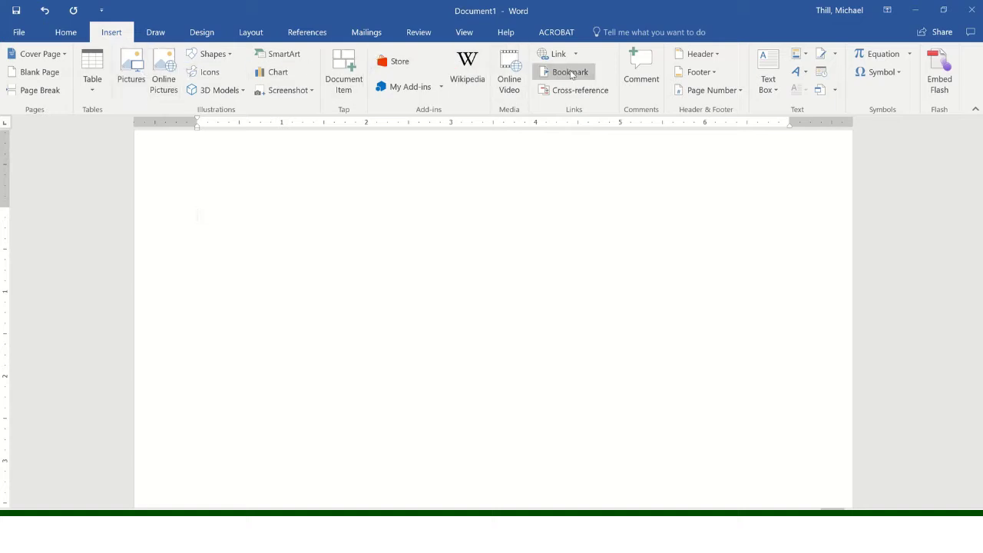
pyautogui.click(835, 91)
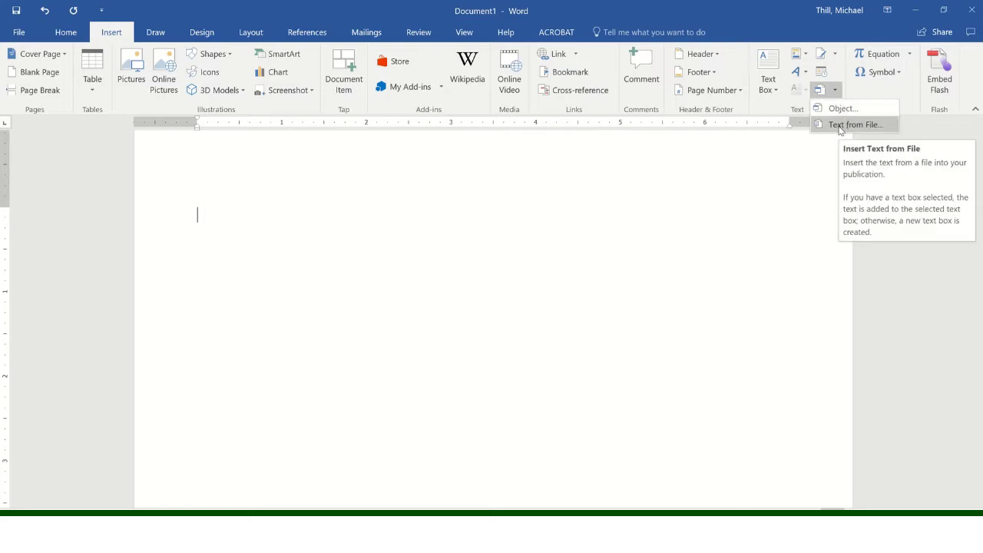
pyautogui.click(841, 126)
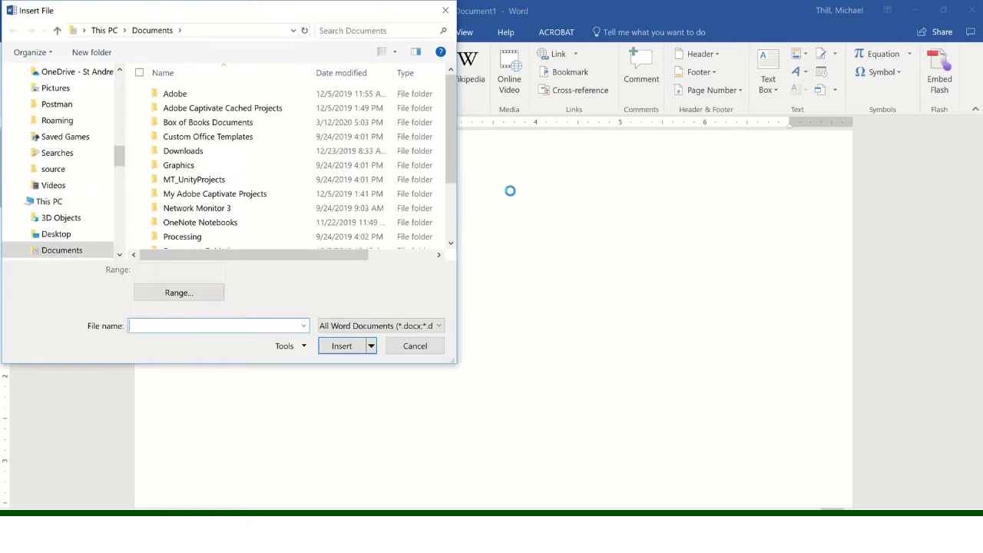
pyautogui.moveTo(206, 14); pyautogui.dragTo(274, 26)
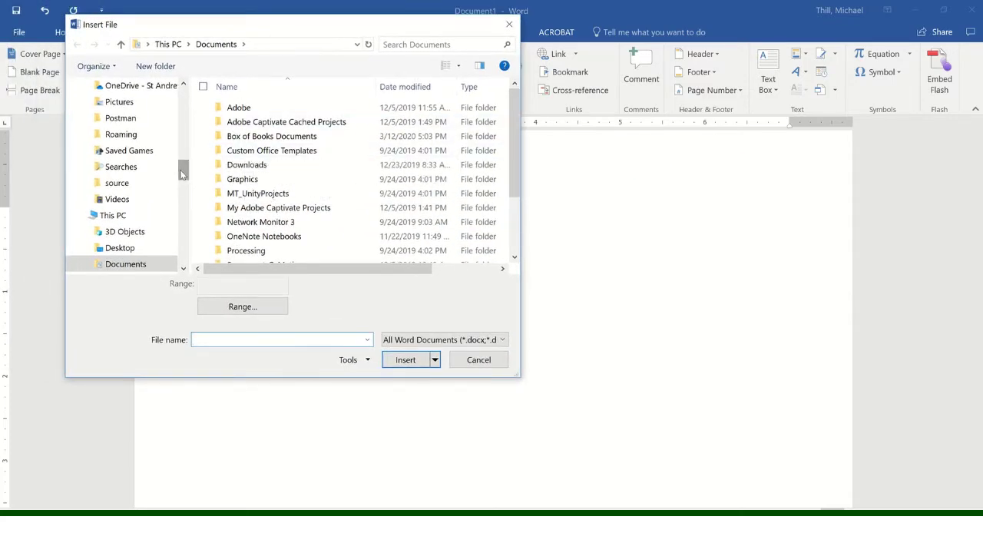
pyautogui.moveTo(183, 175); pyautogui.dragTo(180, 97)
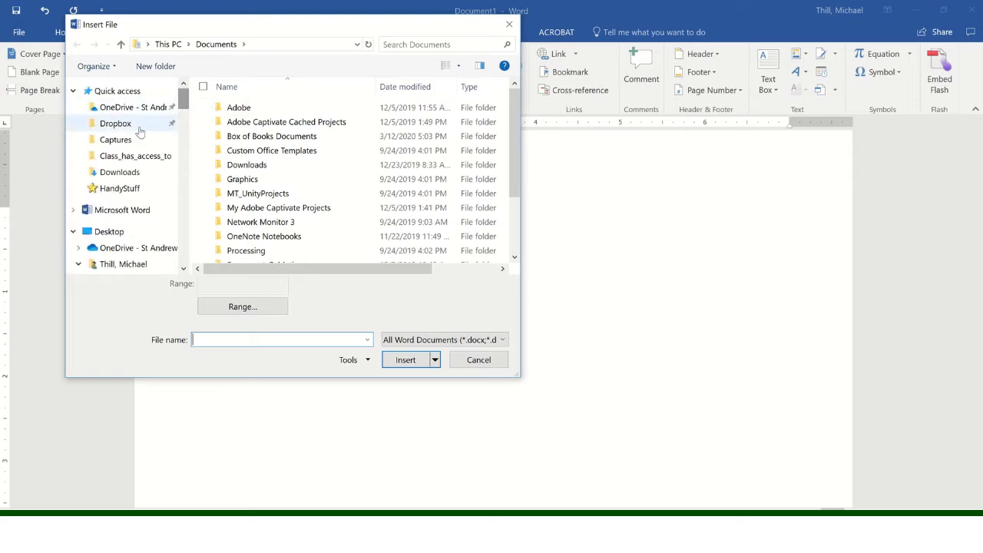
pyautogui.click(120, 230)
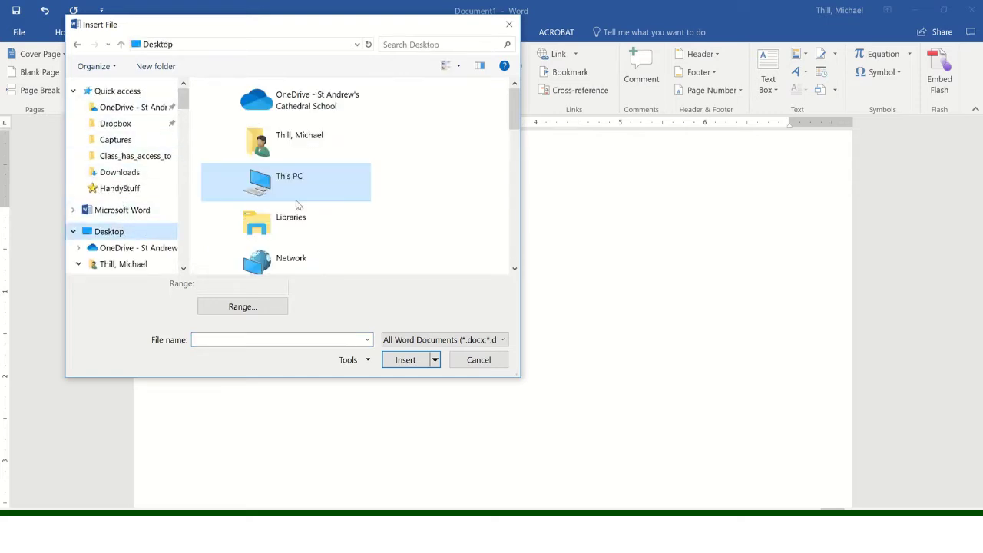
pyautogui.scroll(-5, 356, 158)
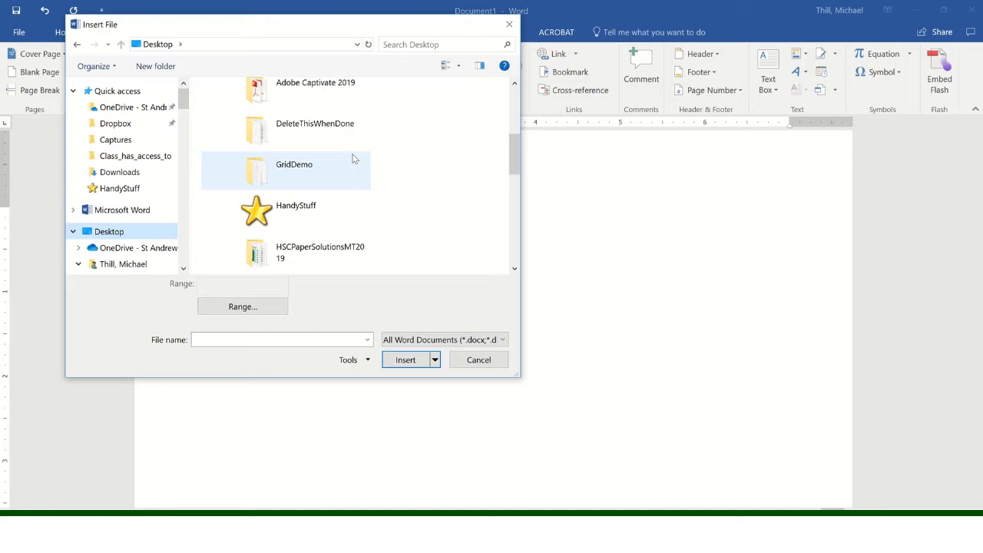
pyautogui.scroll(-3, 354, 158)
pyautogui.scroll(-3, 351, 158)
pyautogui.scroll(-3, 351, 158)
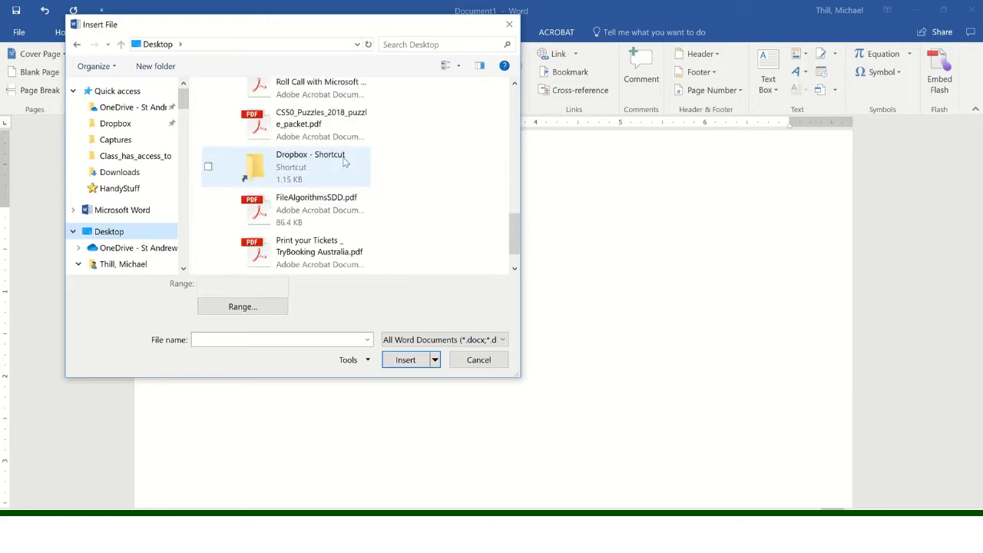
pyautogui.scroll(2, 336, 166)
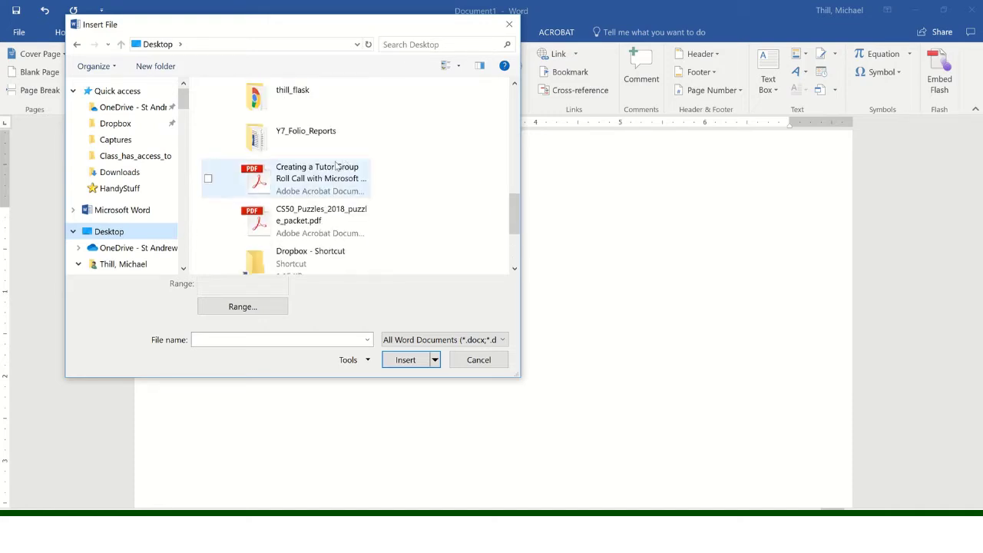
pyautogui.doubleClick(279, 143)
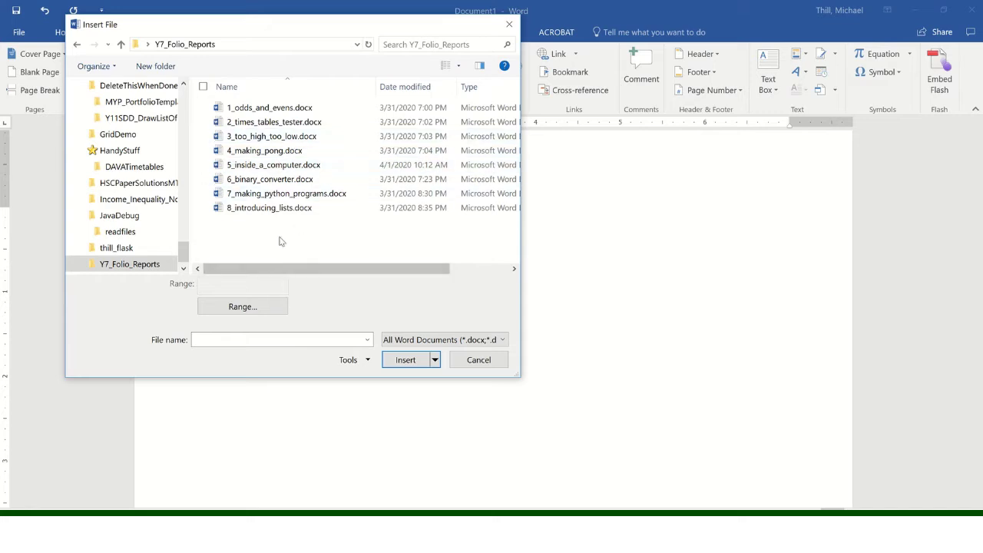
# Step: Insert all eight Word files, from 1_odds_and_evens.docx through 8_introducing_lists.docx, into the document together
pyautogui.click(241, 113)
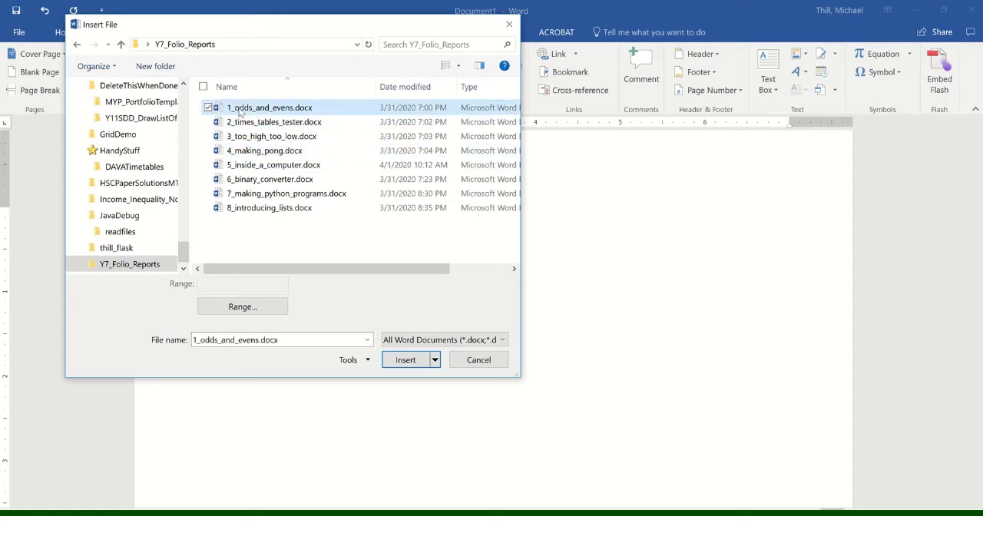
pyautogui.keyDown('shift'); pyautogui.click(257, 209); pyautogui.keyUp('shift')
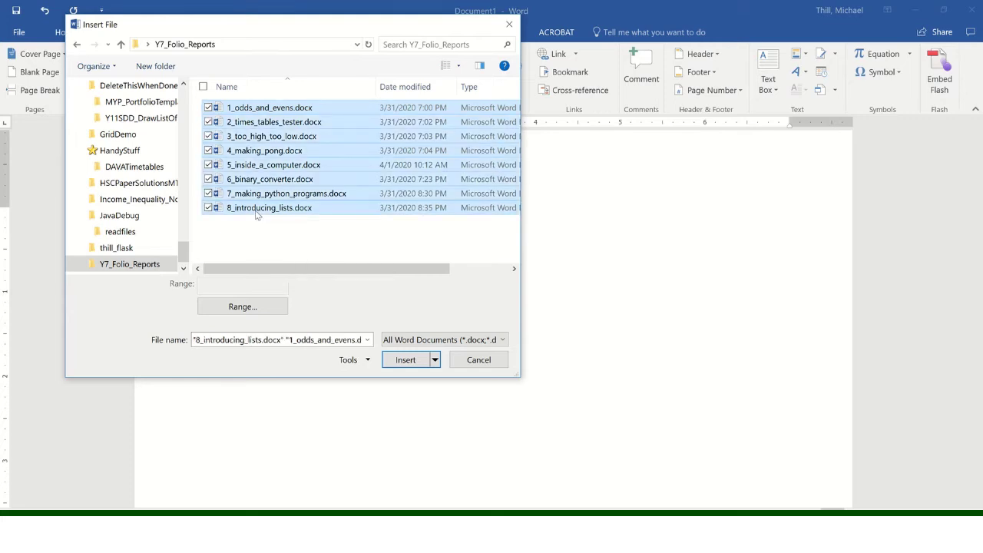
pyautogui.click(405, 360)
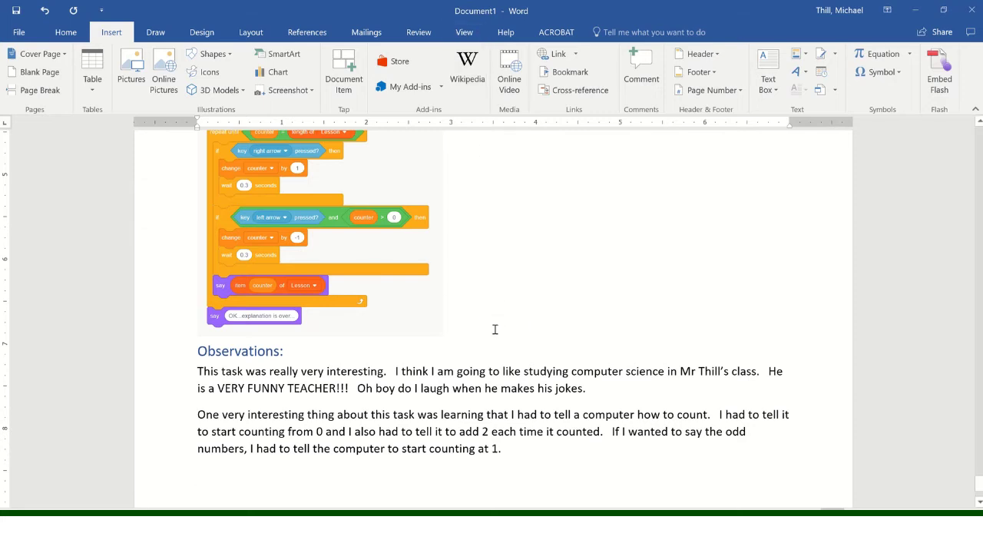
# Step: Examine how the inserted reports are laid out and where each one starts across the pages
pyautogui.keyDown('ctrl'); pyautogui.scroll(-7, 495, 329); pyautogui.keyUp('ctrl')
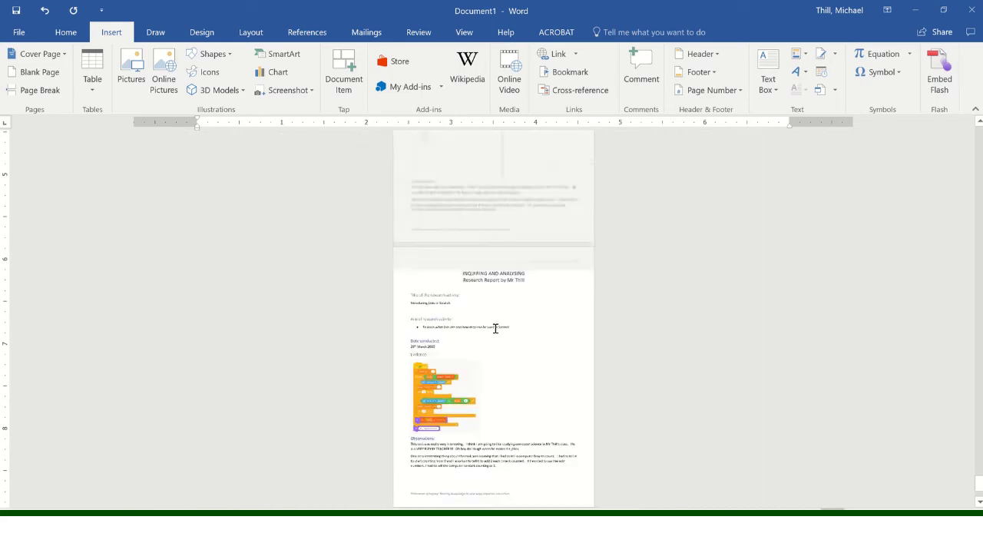
pyautogui.keyDown('ctrl'); pyautogui.scroll(-4, 495, 329); pyautogui.keyUp('ctrl')
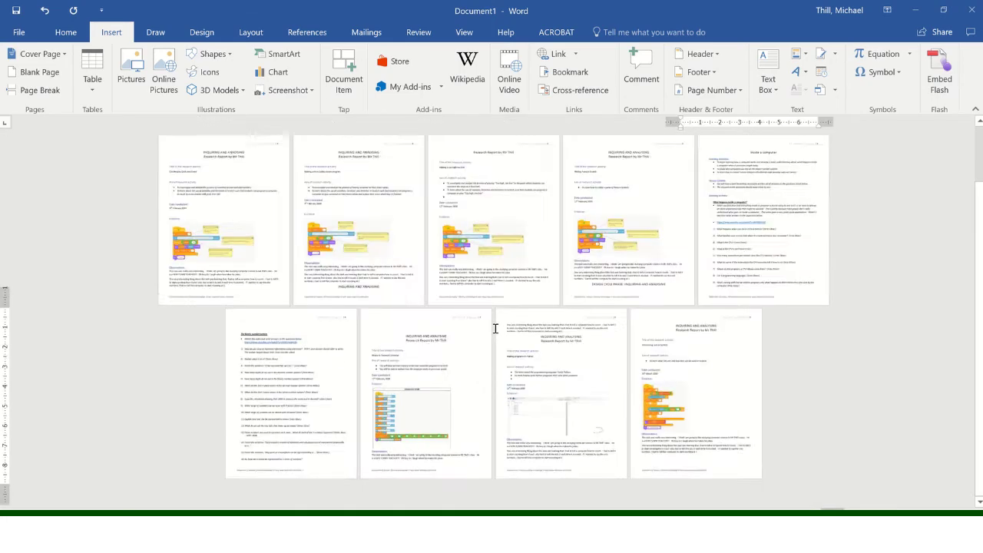
pyautogui.keyDown('ctrl'); pyautogui.scroll(5, 496, 329); pyautogui.keyUp('ctrl')
pyautogui.keyDown('ctrl'); pyautogui.scroll(4, 493, 328); pyautogui.keyUp('ctrl')
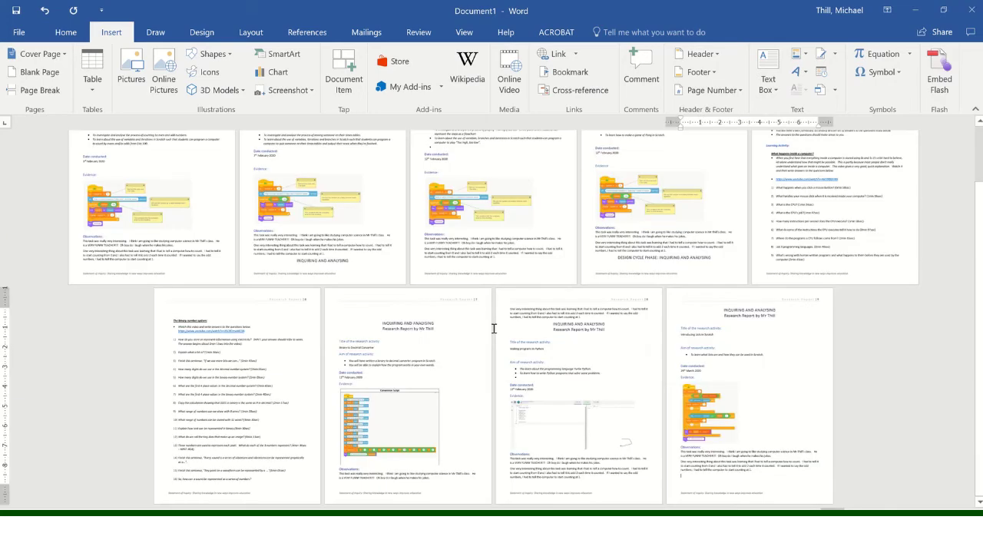
pyautogui.keyDown('ctrl'); pyautogui.scroll(3, 480, 330); pyautogui.keyUp('ctrl')
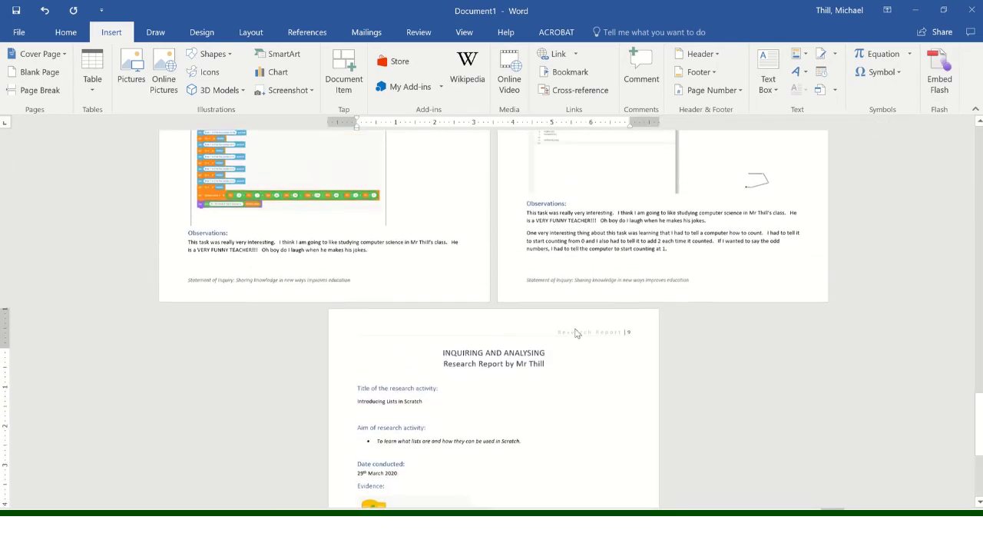
pyautogui.keyDown('ctrl'); pyautogui.scroll(-4, 557, 332); pyautogui.keyUp('ctrl')
pyautogui.keyDown('ctrl'); pyautogui.scroll(-3, 392, 304); pyautogui.keyUp('ctrl')
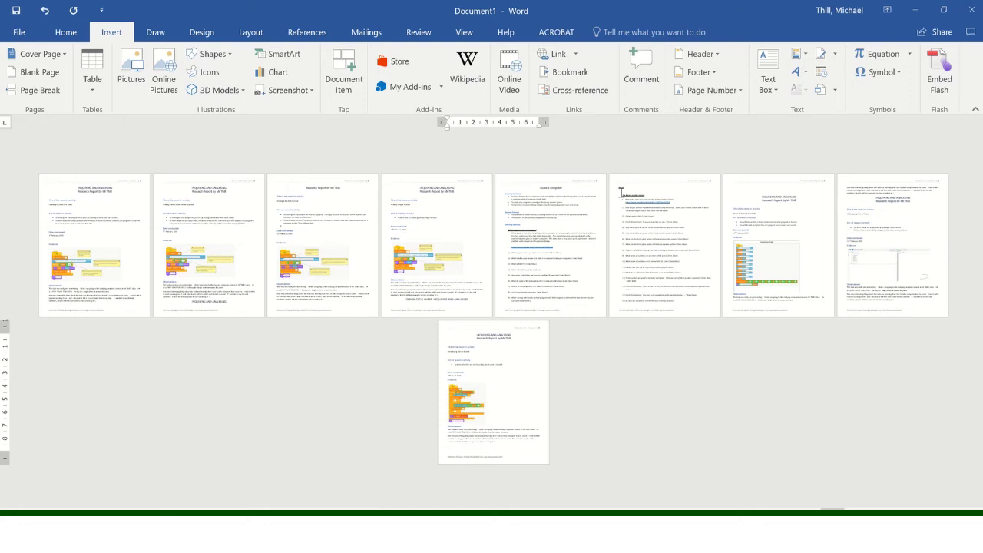
# Step: Show the formatting marks and delete the blank paragraphs above the heading "The binary number system:" on page 6
pyautogui.keyDown('ctrl'); pyautogui.scroll(5, 621, 192); pyautogui.keyUp('ctrl')
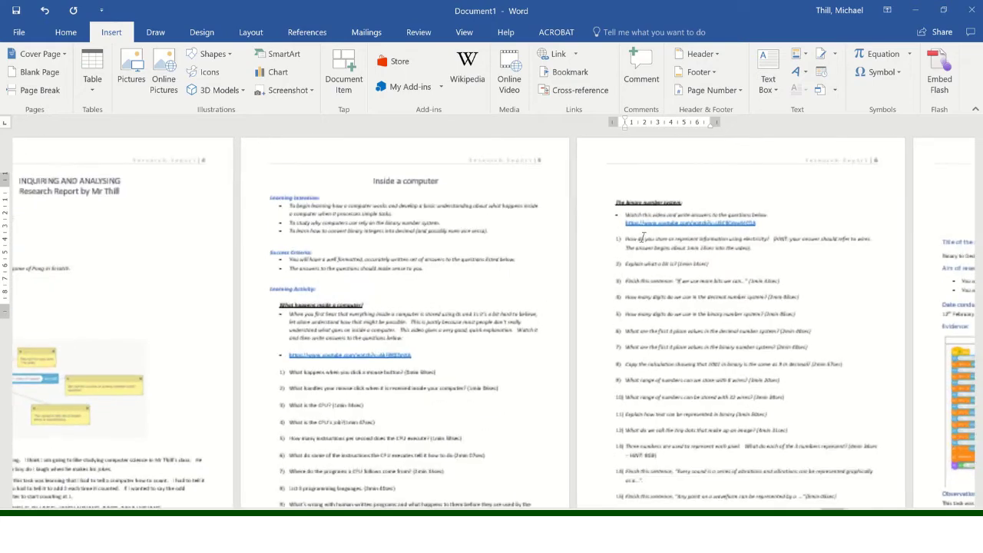
pyautogui.keyDown('ctrl'); pyautogui.scroll(3, 643, 238); pyautogui.keyUp('ctrl')
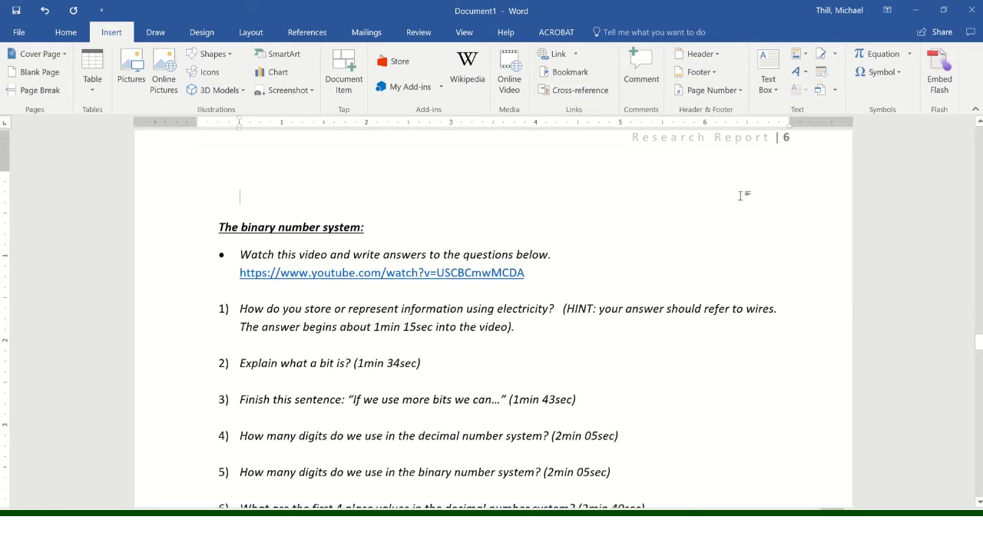
pyautogui.scroll(-1, 777, 208)
pyautogui.press('Up')
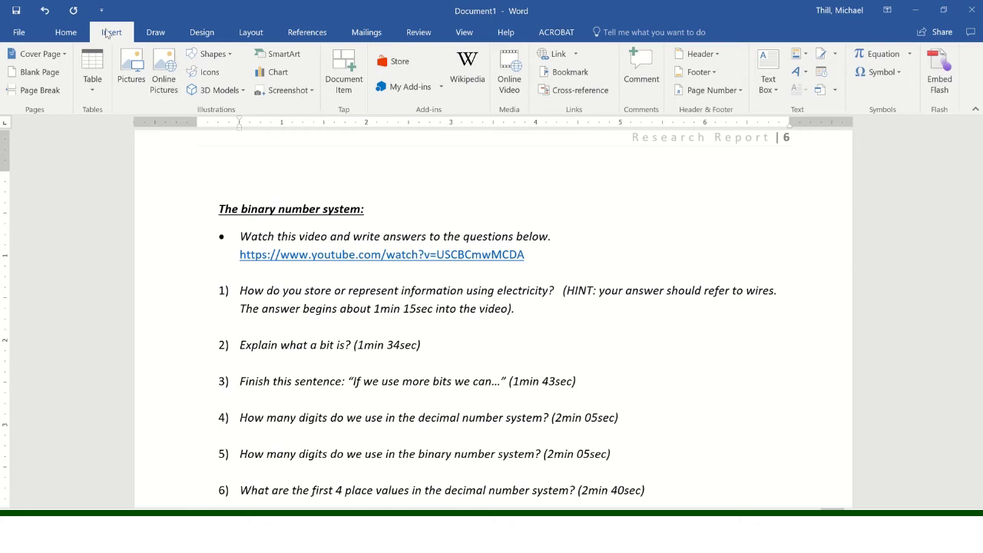
pyautogui.click(67, 32)
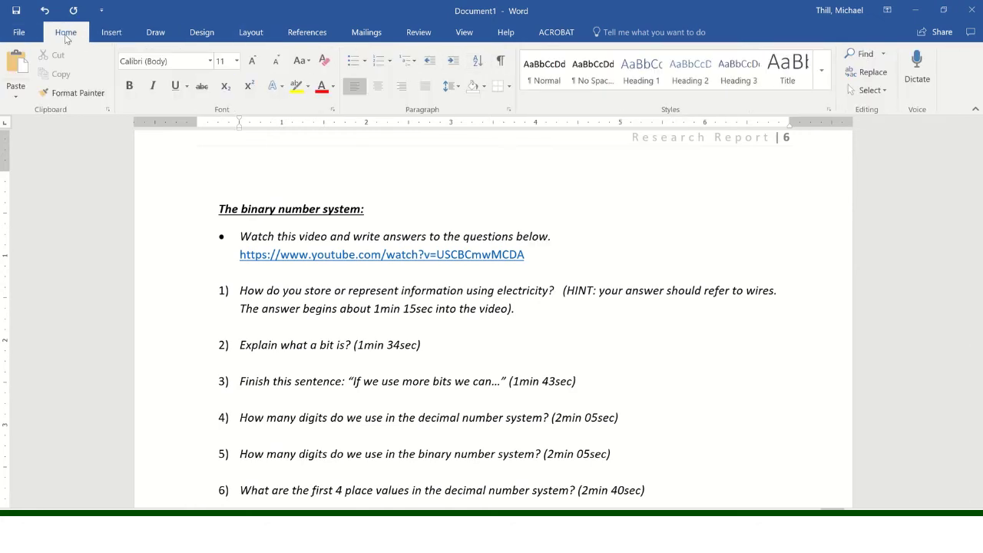
pyautogui.click(501, 62)
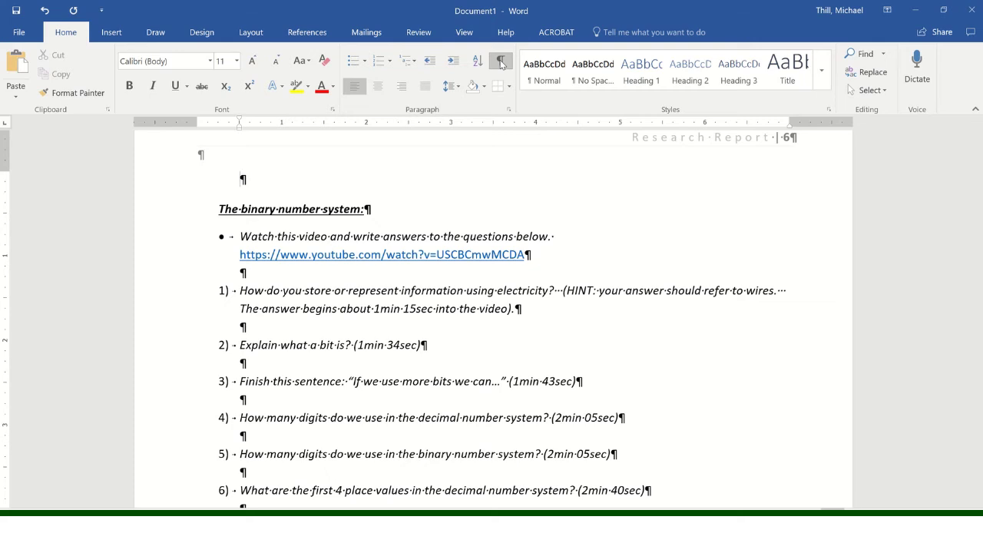
pyautogui.keyDown('ctrl'); pyautogui.scroll(-2, 500, 62); pyautogui.keyUp('ctrl')
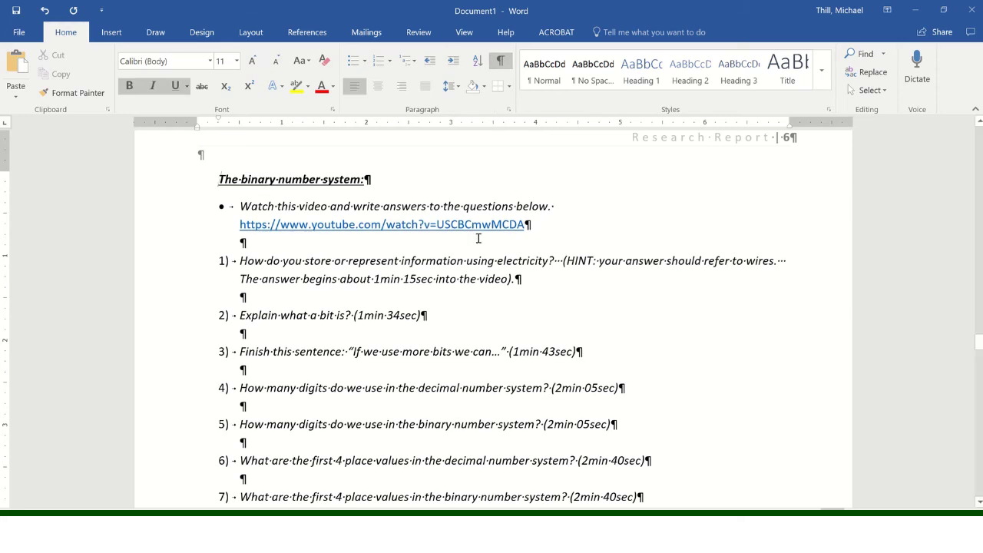
pyautogui.keyDown('ctrl'); pyautogui.scroll(-3, 470, 244); pyautogui.keyUp('ctrl')
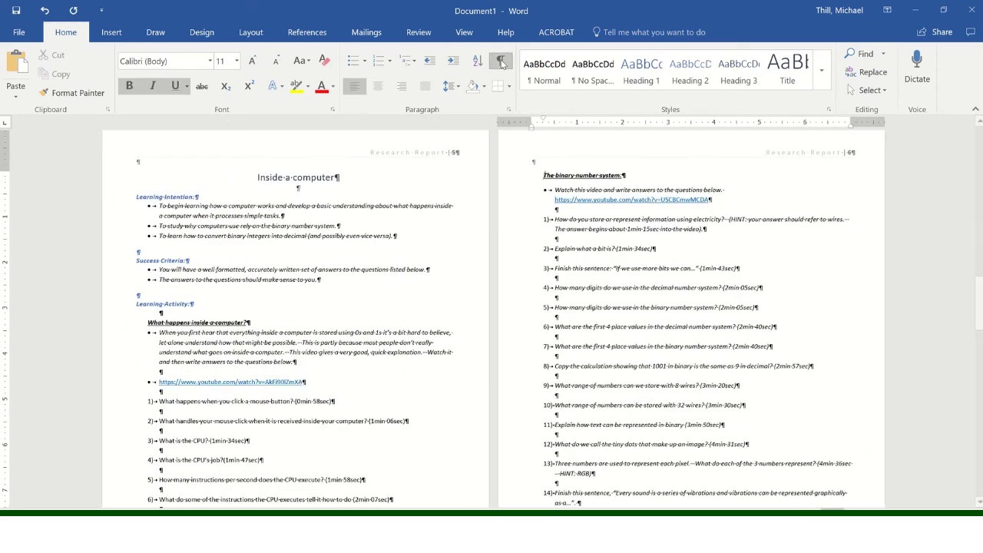
# Step: Hide the formatting marks and check the layout of all pages in the combined document
pyautogui.click(501, 63)
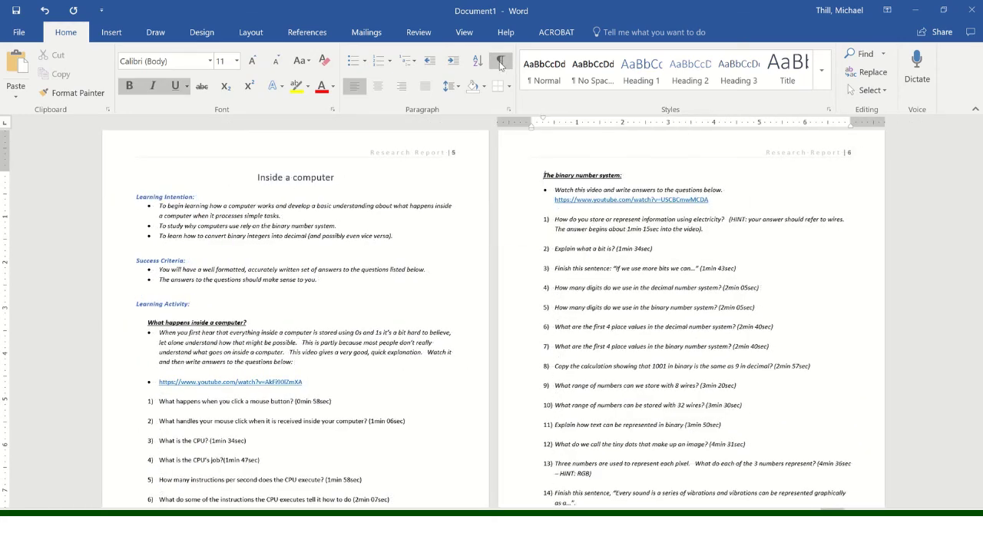
pyautogui.keyDown('ctrl'); pyautogui.scroll(-5, 396, 292); pyautogui.keyUp('ctrl')
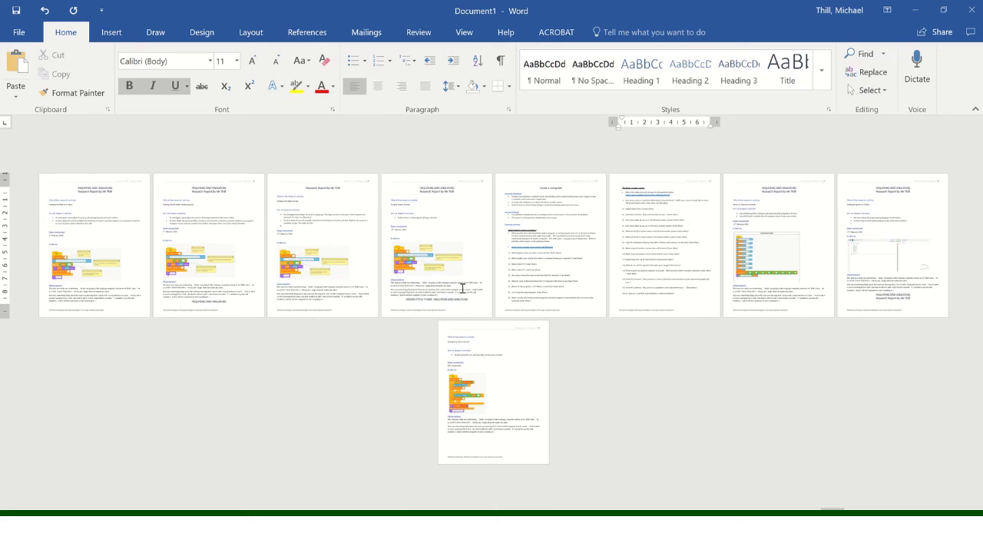
pyautogui.keyDown('ctrl'); pyautogui.scroll(5, 462, 289); pyautogui.keyUp('ctrl')
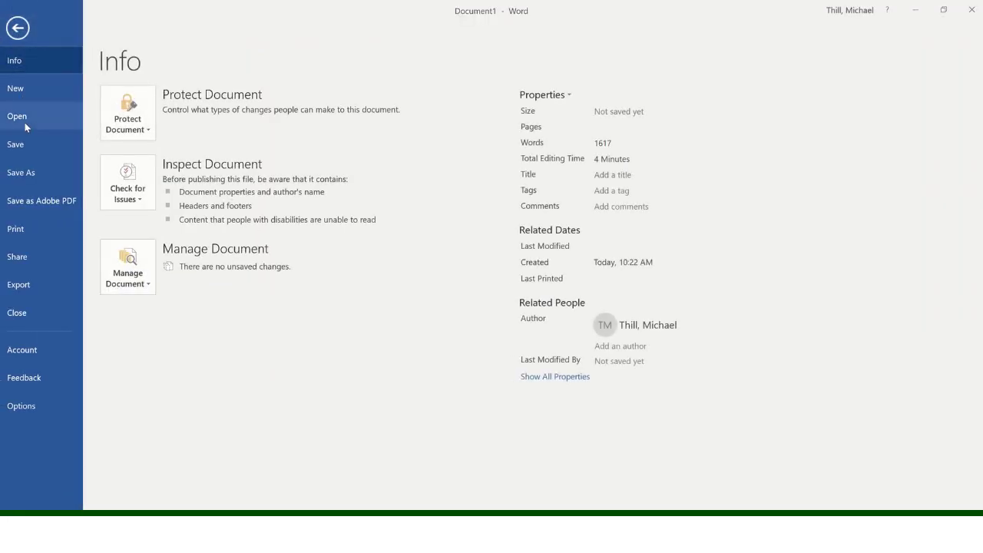
# Step: Save the combined document in the Y7_Folio_Reports folder under the file name ResearchReports.docx
pyautogui.click(30, 175)
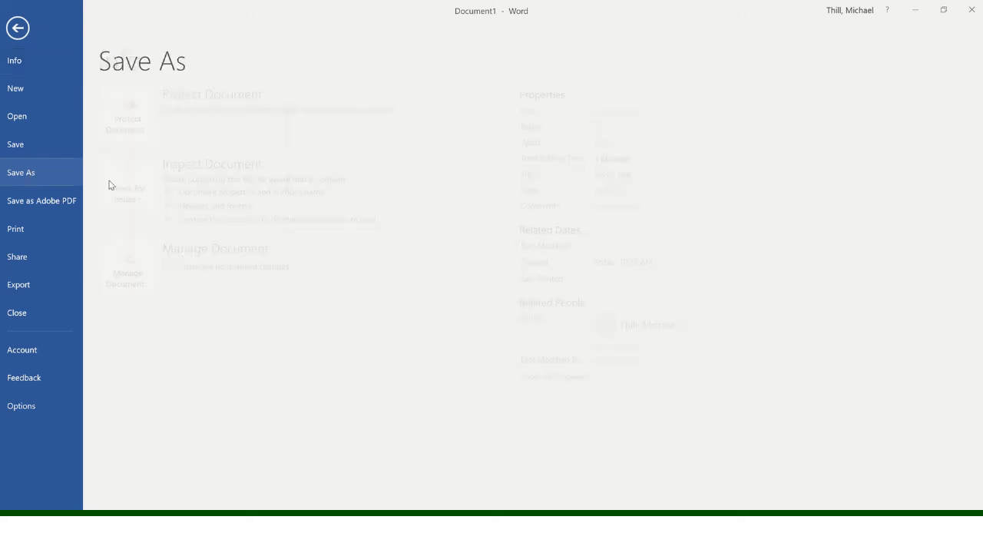
pyautogui.click(357, 111)
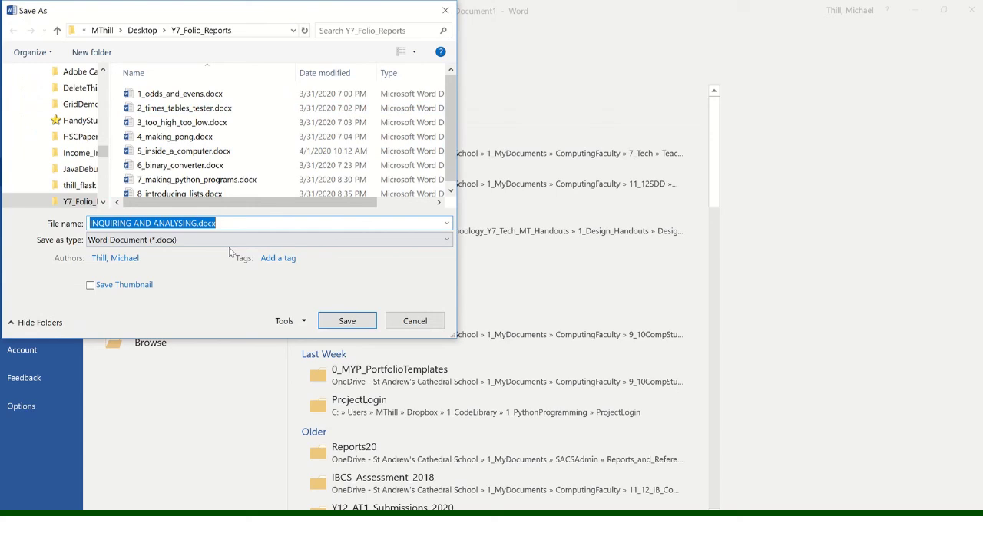
pyautogui.click(197, 222)
pyautogui.press('BackSpace')
pyautogui.press('BackSpace')
pyautogui.press('BackSpace')
pyautogui.press('BackSpace')
pyautogui.press('BackSpace')
pyautogui.press('BackSpace')
pyautogui.press('BackSpace')
pyautogui.press('BackSpace')
pyautogui.press('BackSpace')
pyautogui.press('BackSpace')
pyautogui.press('BackSpace')
pyautogui.press('BackSpace')
pyautogui.press('BackSpace')
pyautogui.press('BackSpace')
pyautogui.press('BackSpace')
pyautogui.press('BackSpace')
pyautogui.press('BackSpace')
pyautogui.press('BackSpace')
pyautogui.press('BackSpace')
pyautogui.press('BackSpace')
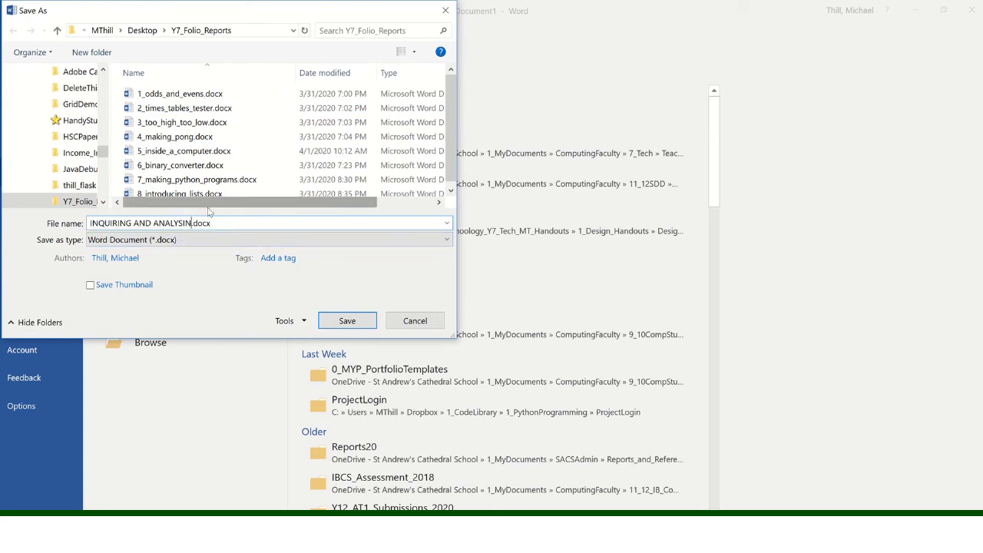
pyautogui.write('research')
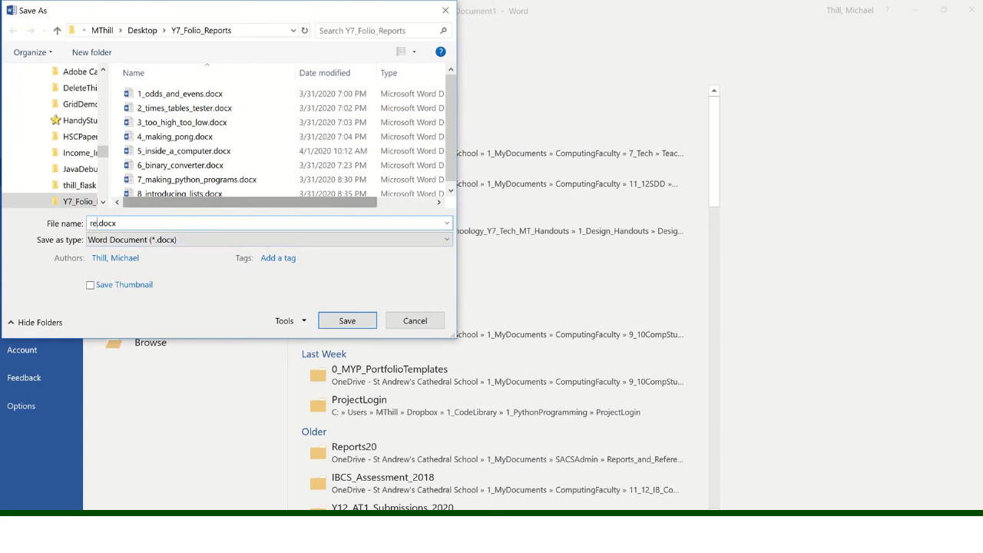
pyautogui.write('Reports')
pyautogui.press('Delete')
pyautogui.write('R')
pyautogui.press('BackSpace')
pyautogui.write('R')
pyautogui.click(346, 321)
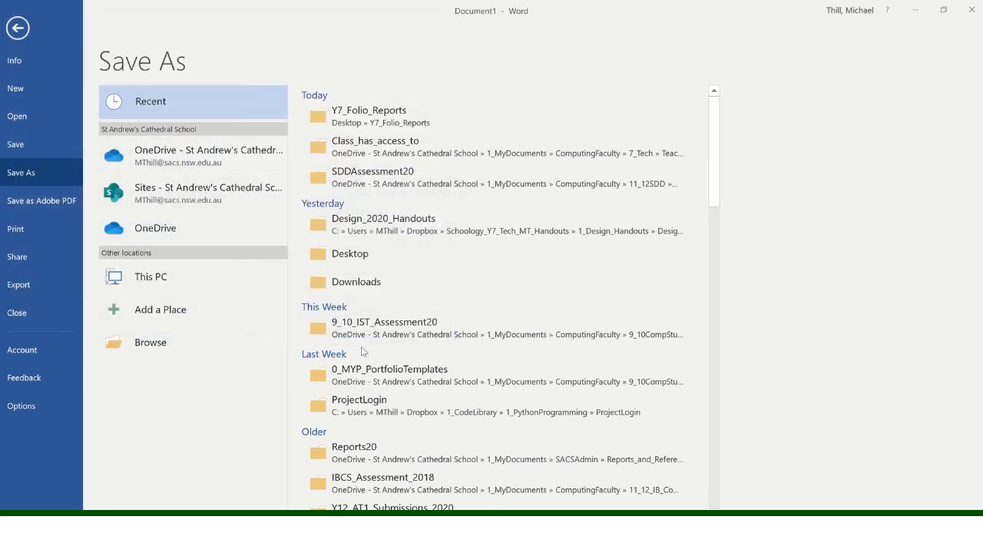